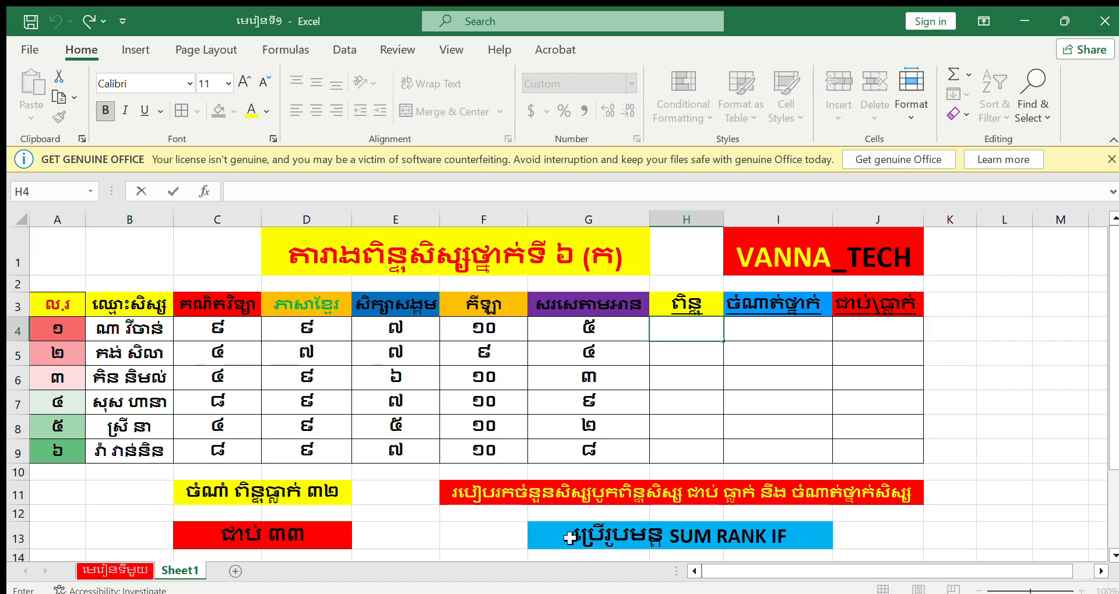
Enter =SUM(C4:G4) in cell H4 to total the first student's subject scores.
left_click(569, 536)
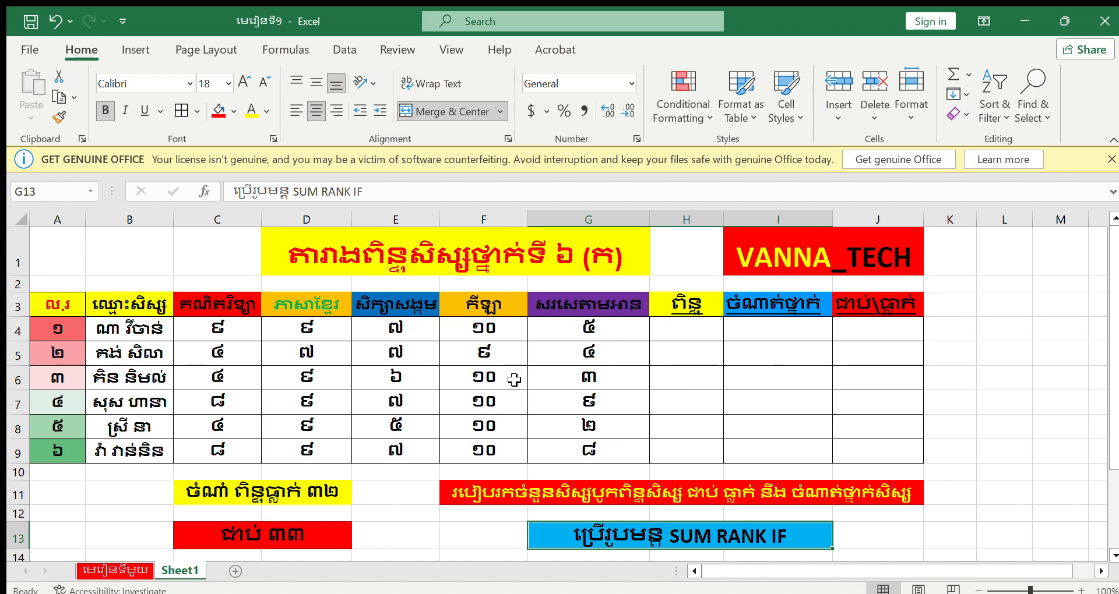
double_click(698, 334)
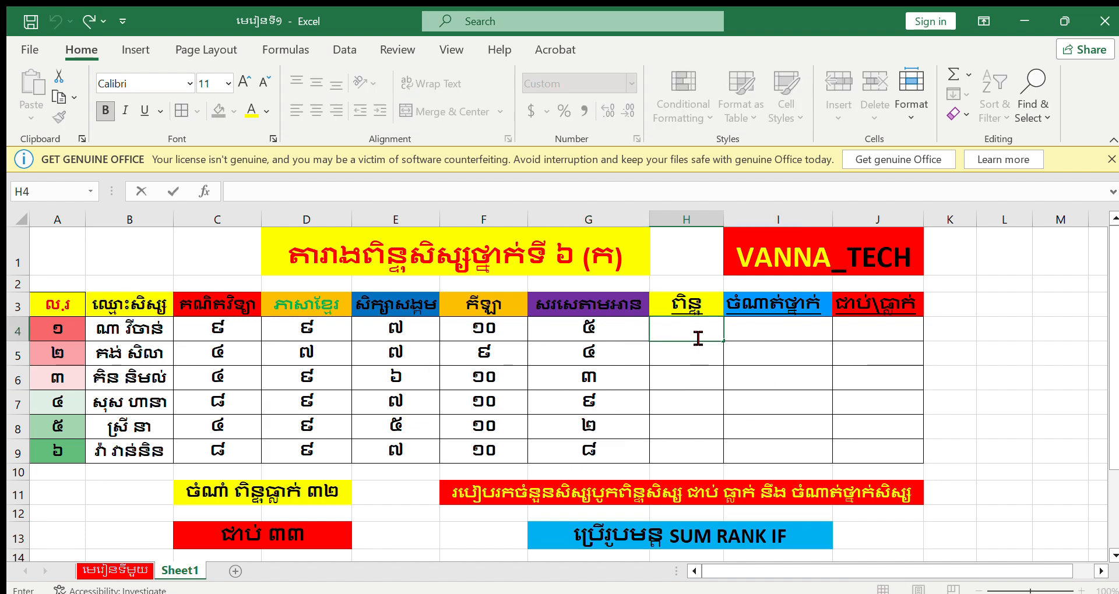
type("=sum")
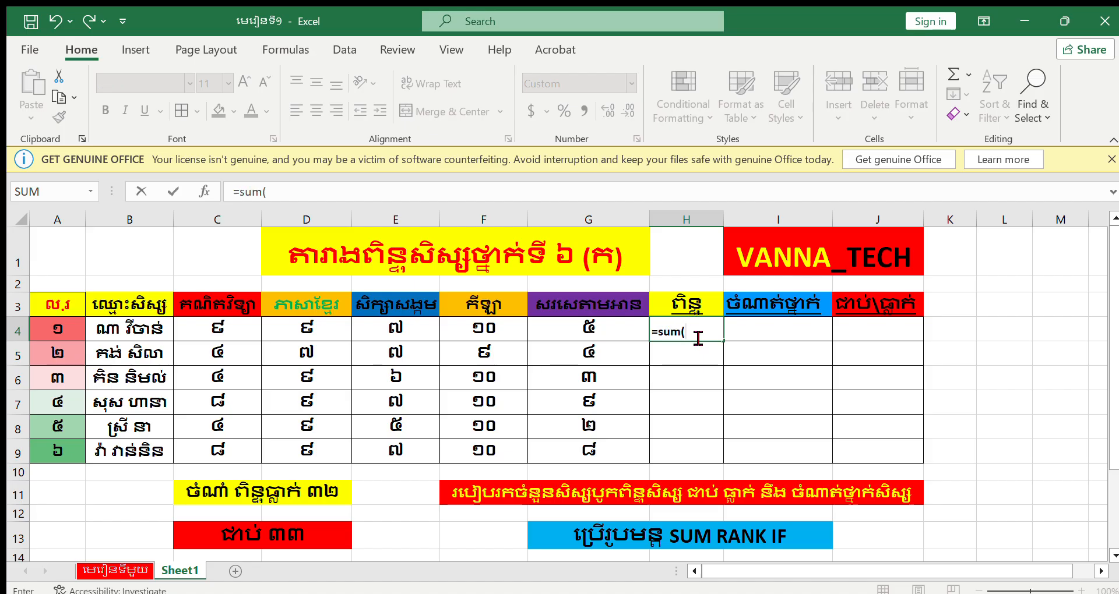
type("(")
left_click_drag(242, 327, 604, 329)
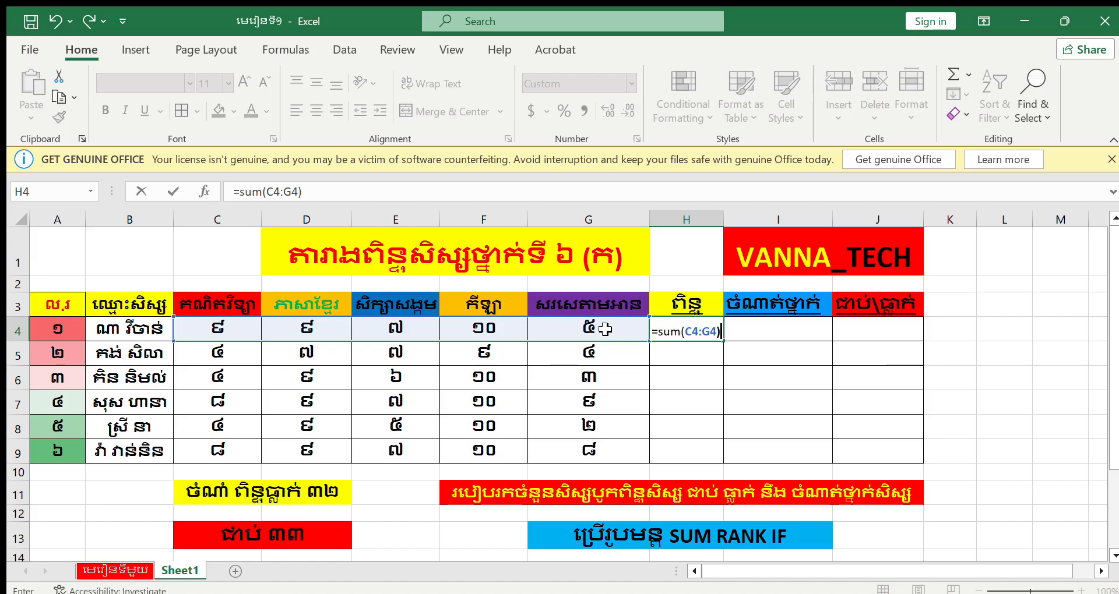
key("Return")
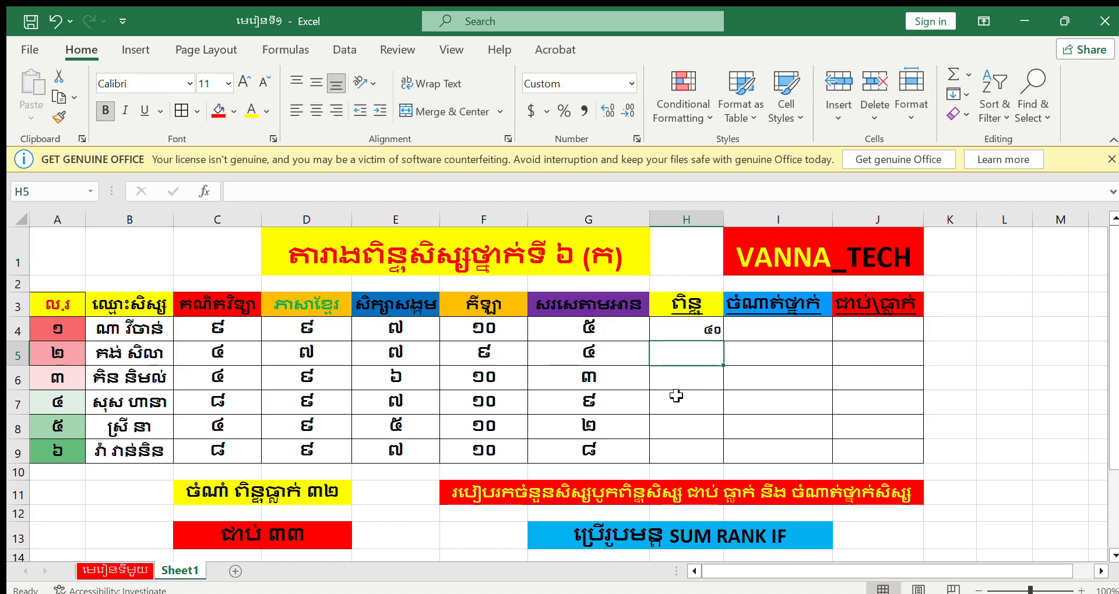
left_click(687, 335)
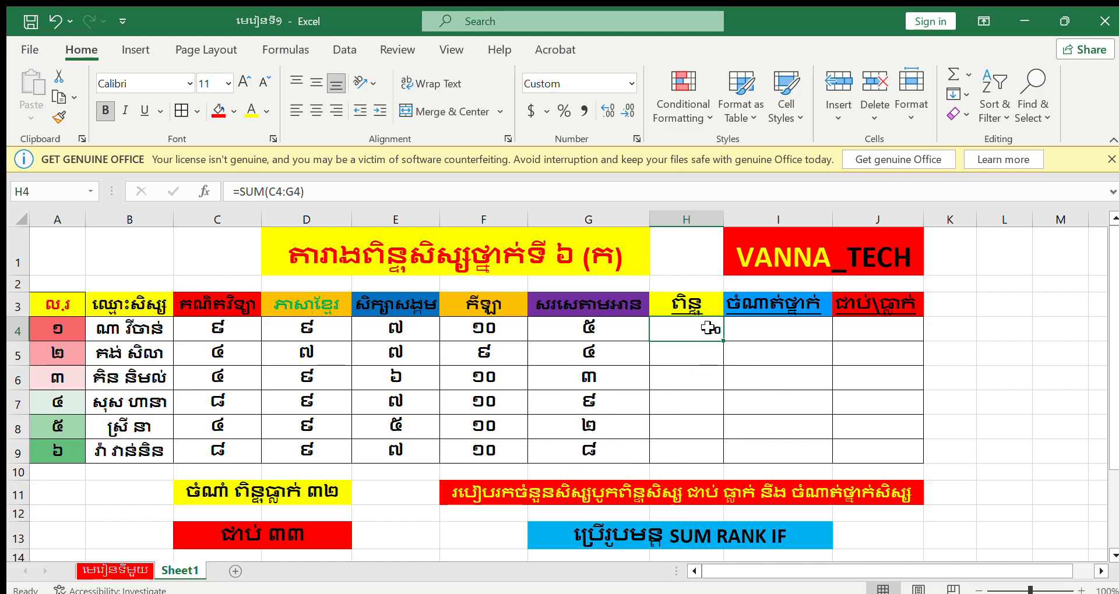
left_click(706, 357)
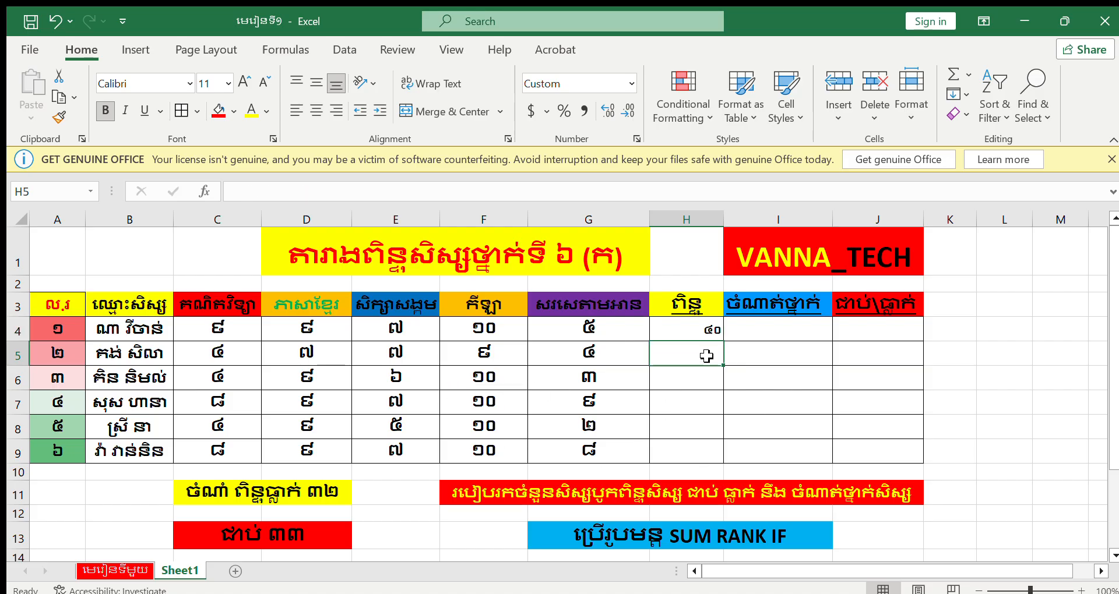
type("=")
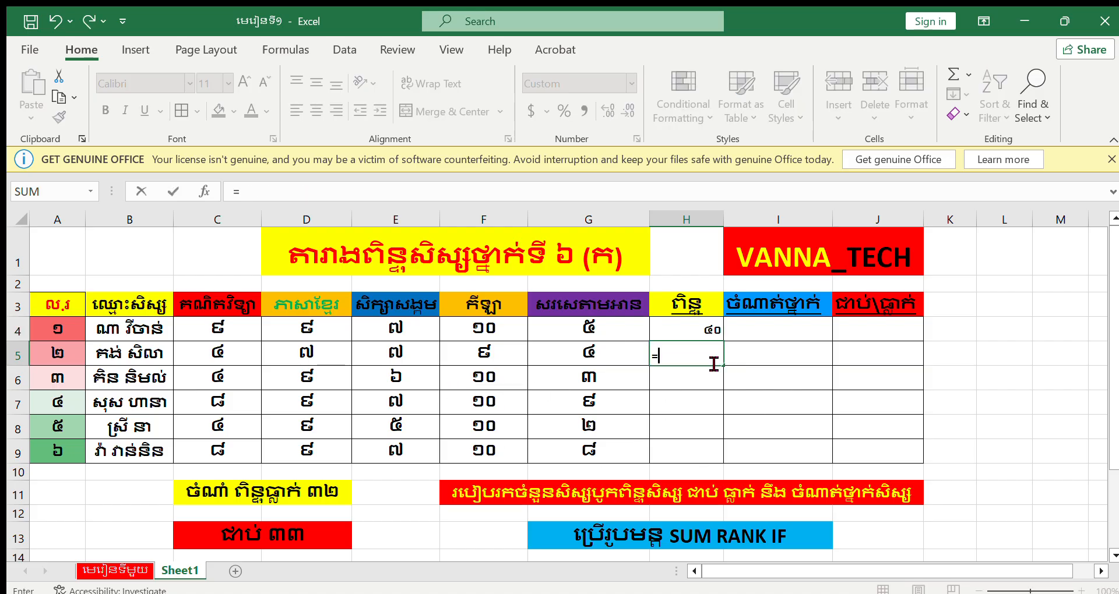
type("sum")
key("BackSpace")
key("BackSpace")
key("BackSpace")
key("BackSpace")
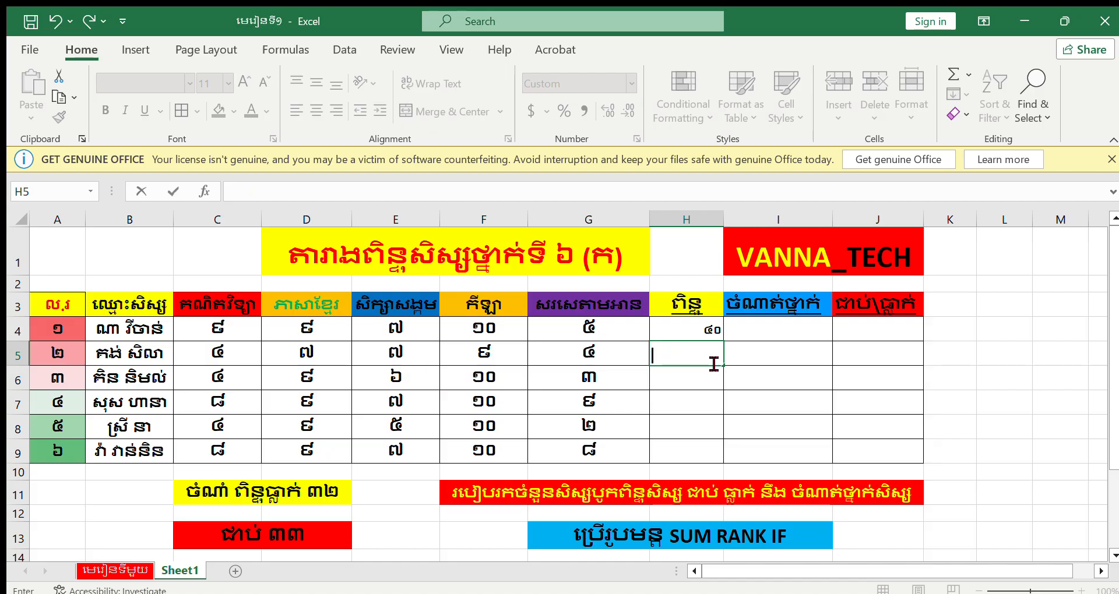
Fill the SUM formula from H4 down through H9 for the remaining students.
left_click(682, 330)
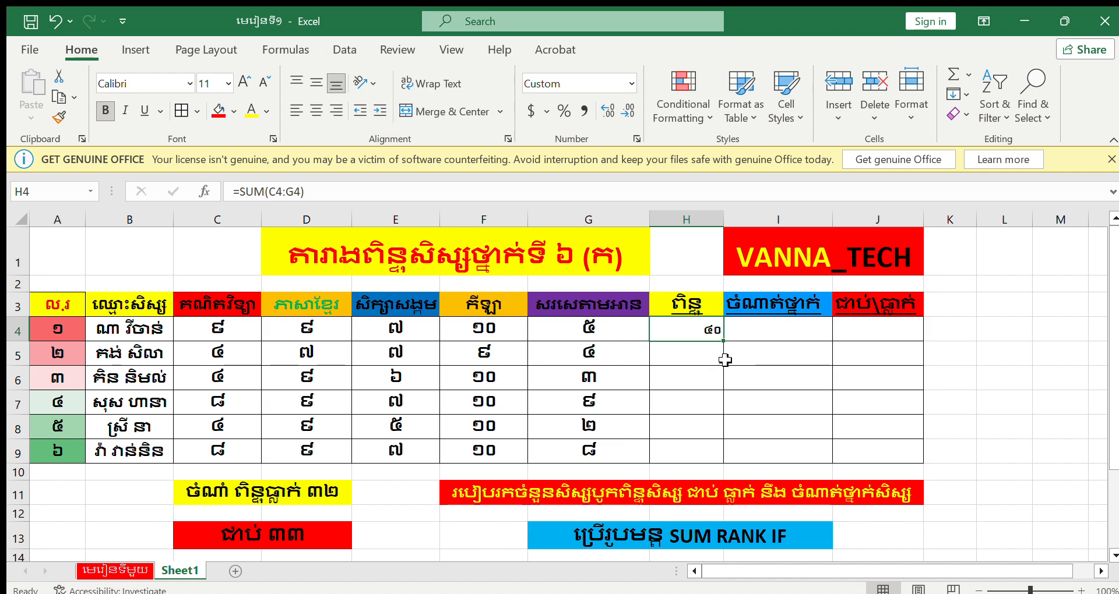
left_click_drag(723, 341, 723, 464)
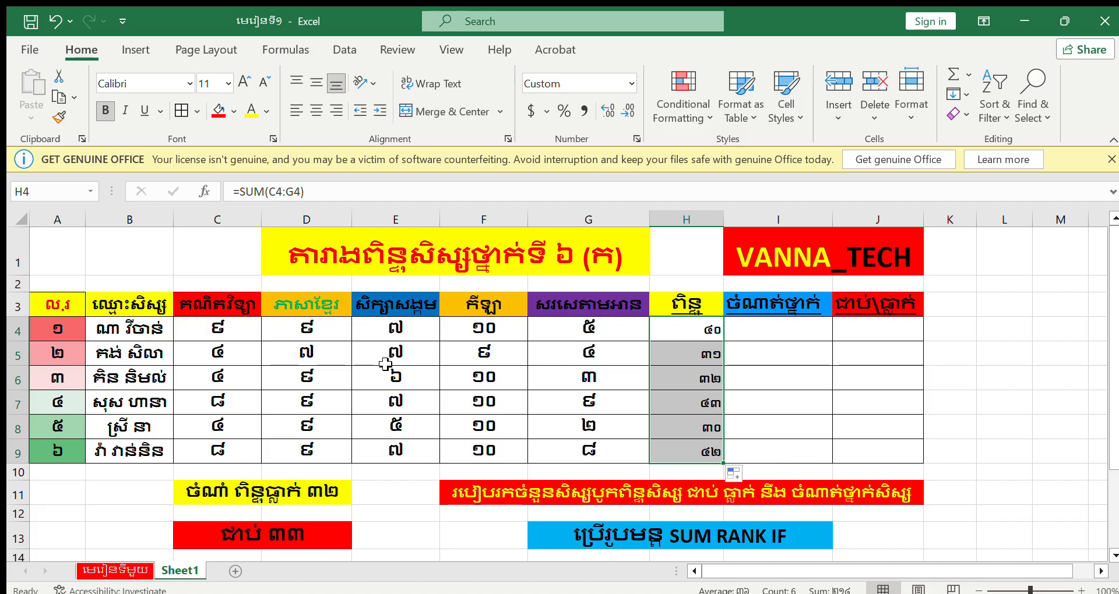
Write the formula =rank(H4,H4:H9) in cell I4 to rank the first student's total.
left_click(751, 329)
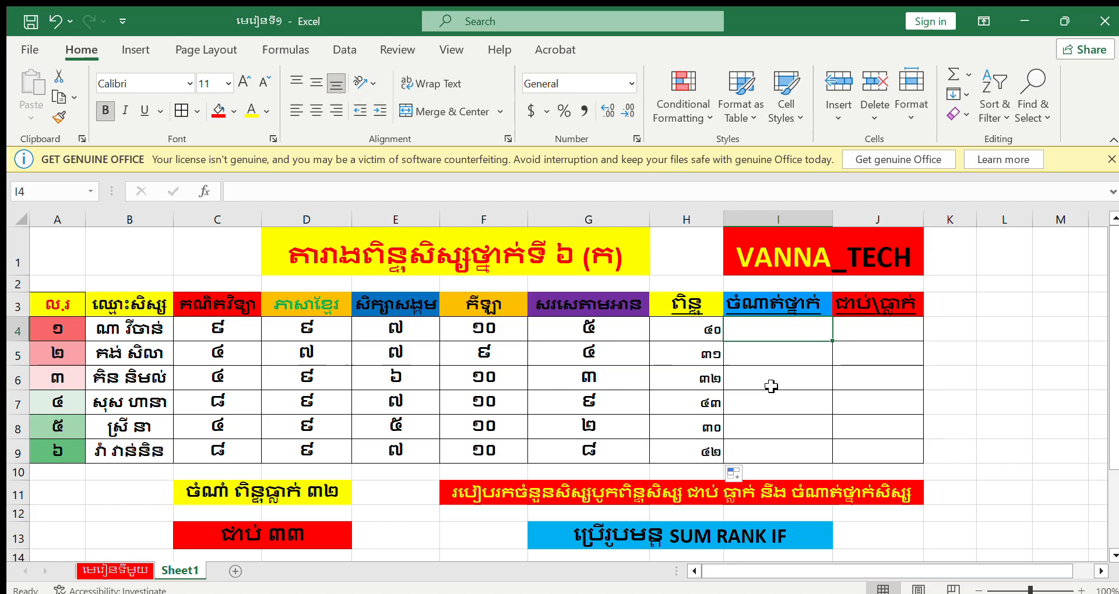
type("=")
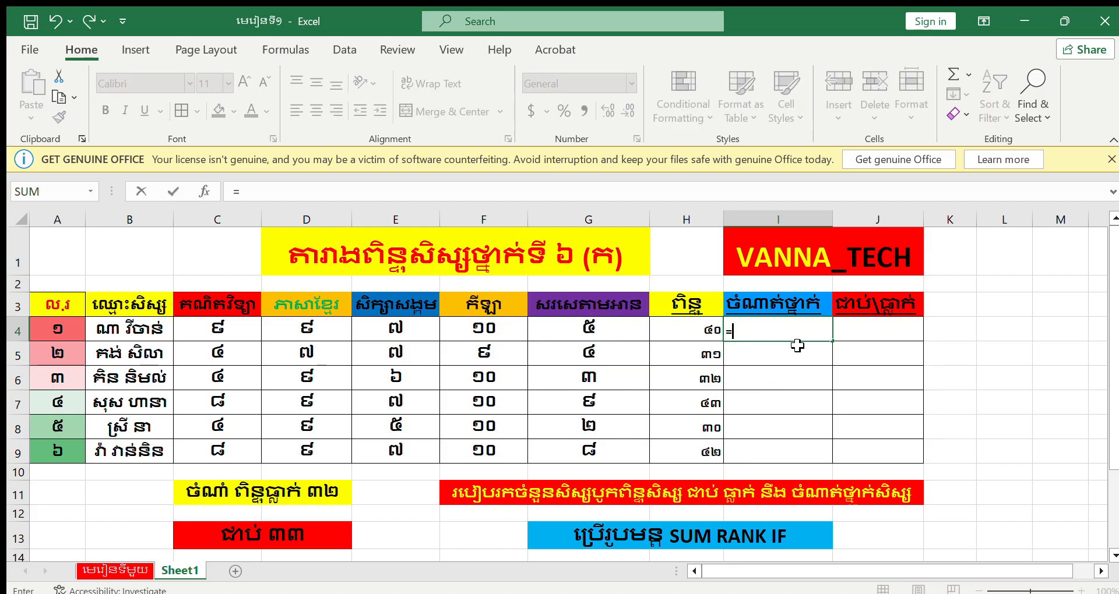
type("rank(")
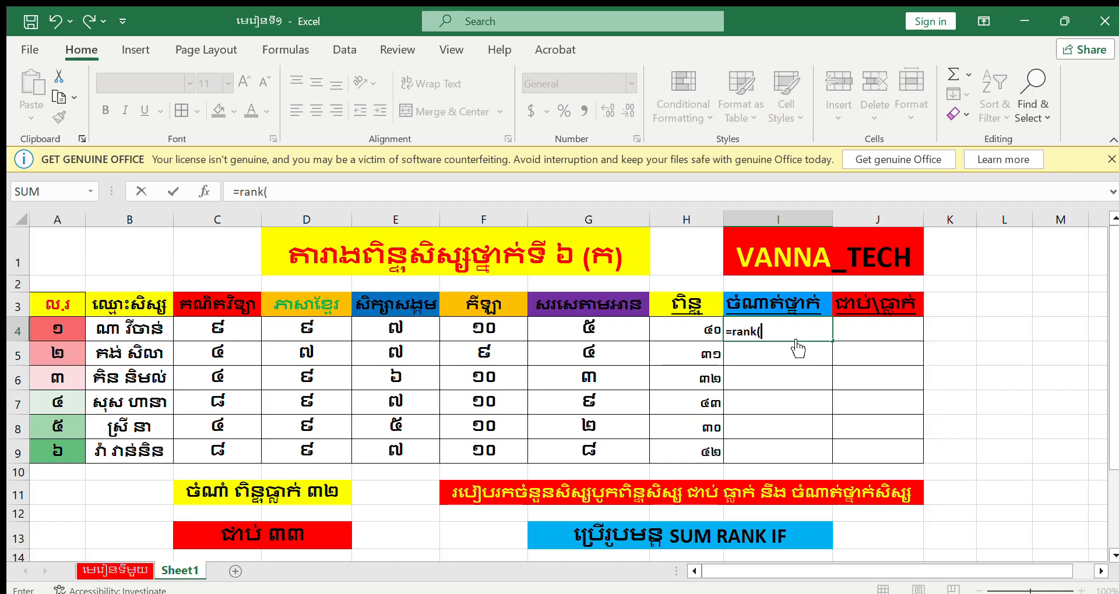
left_click(688, 330)
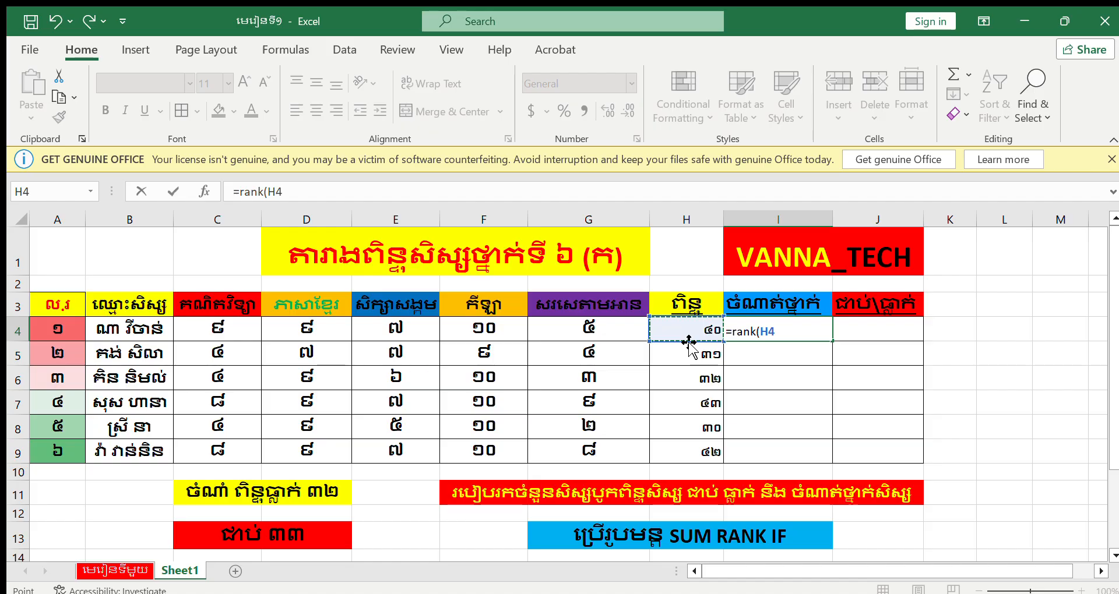
type(",")
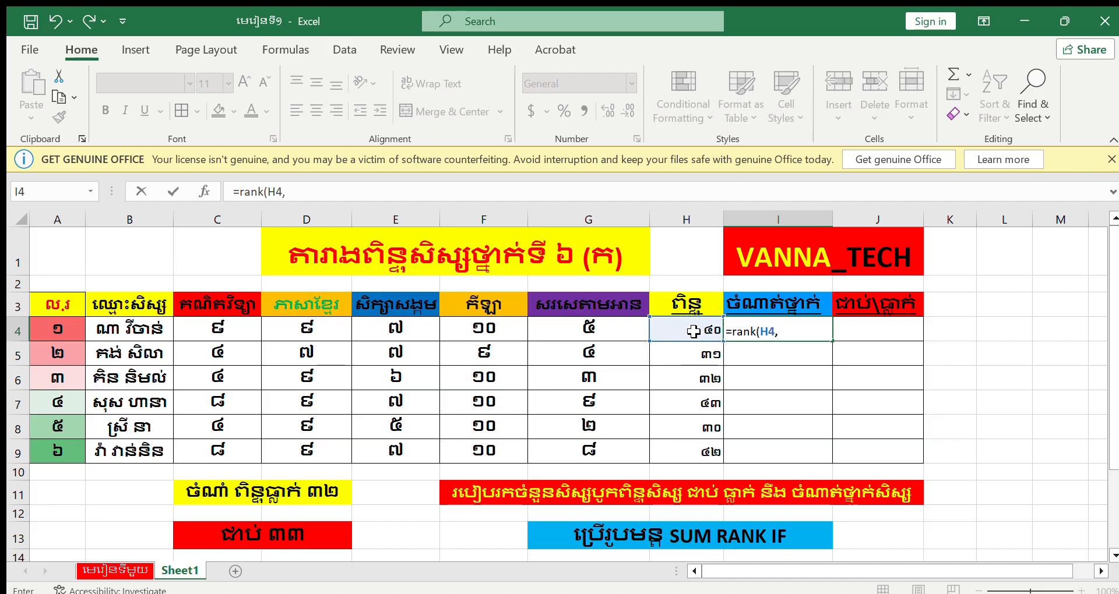
left_click_drag(692, 329, 705, 458)
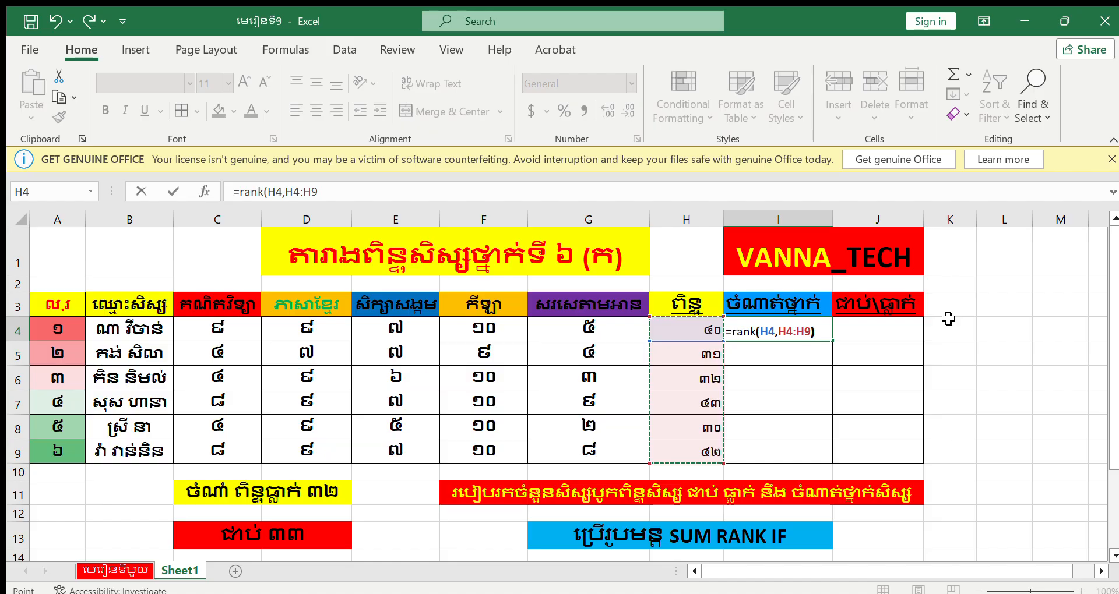
type(")")
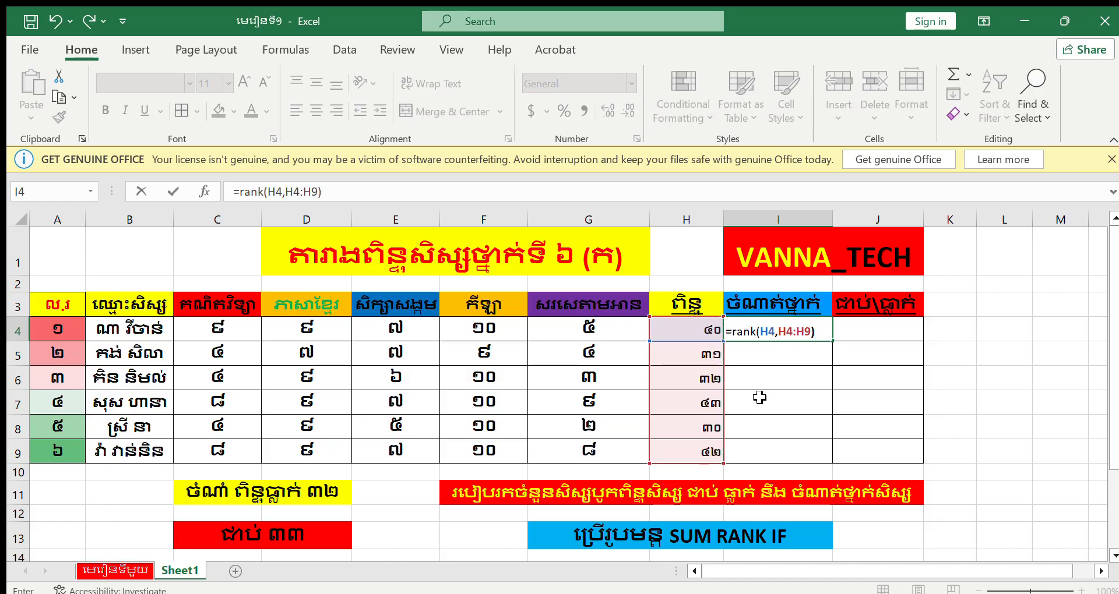
Make the ranking range in I4's formula absolute as $H$4:$H$9 and commit the formula.
left_click(779, 332)
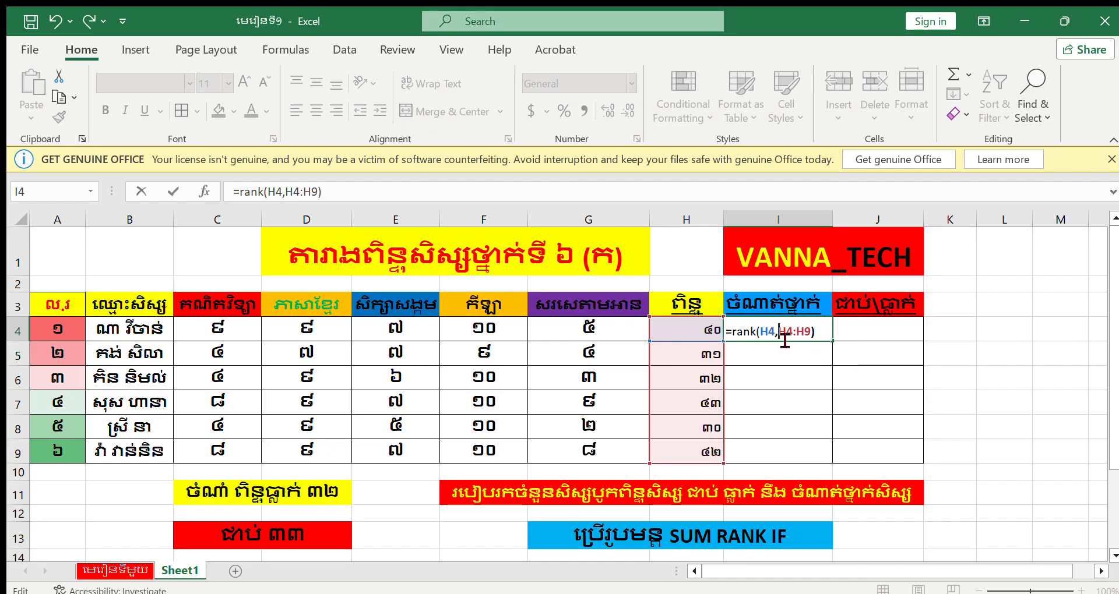
left_click_drag(779, 330, 831, 351)
left_click_drag(761, 335, 775, 337)
left_click(811, 340)
left_click_drag(780, 336, 813, 340)
left_click(830, 340)
type("$")
key("Right")
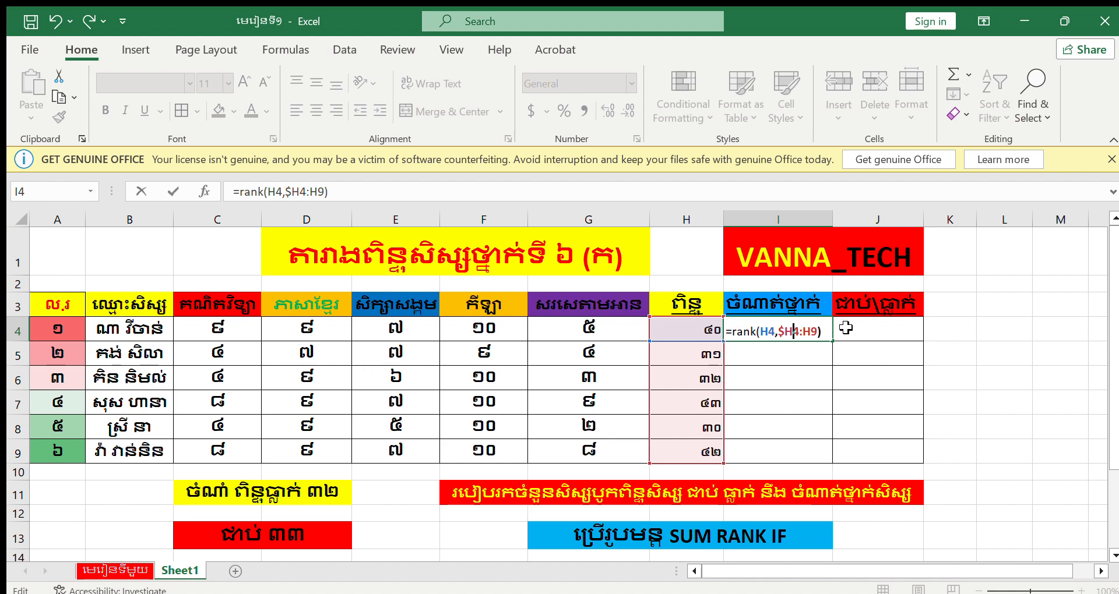
type("$")
key("Right")
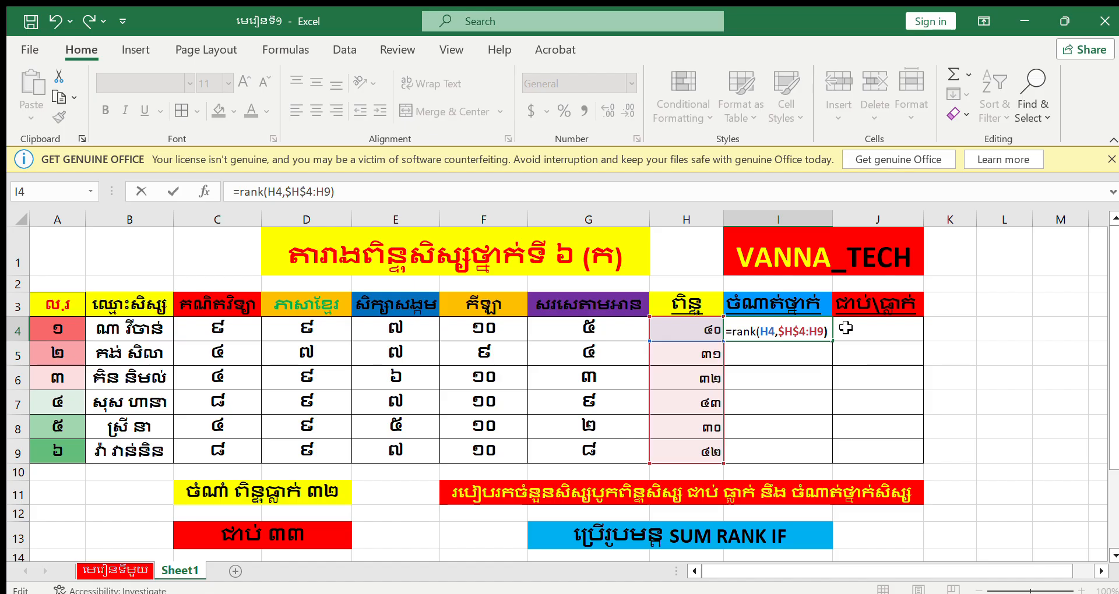
type("$H")
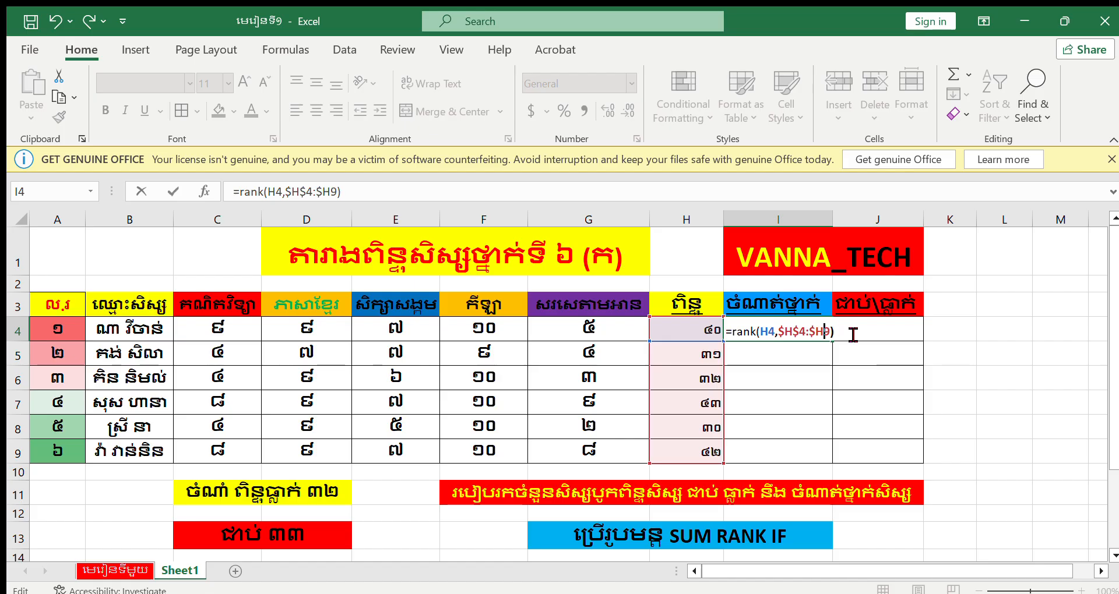
type("$")
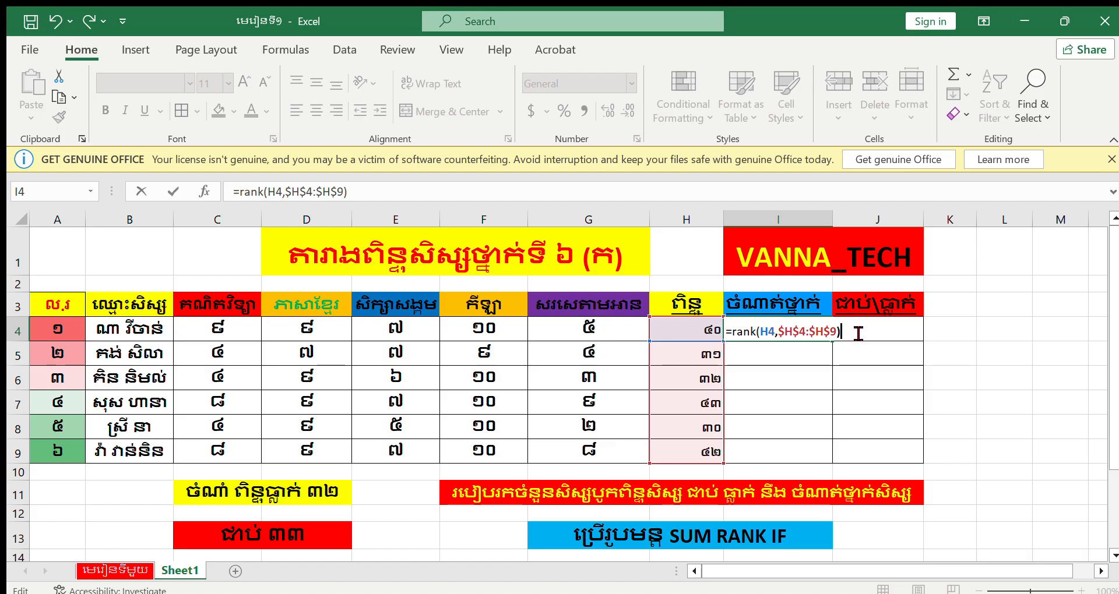
key("Return")
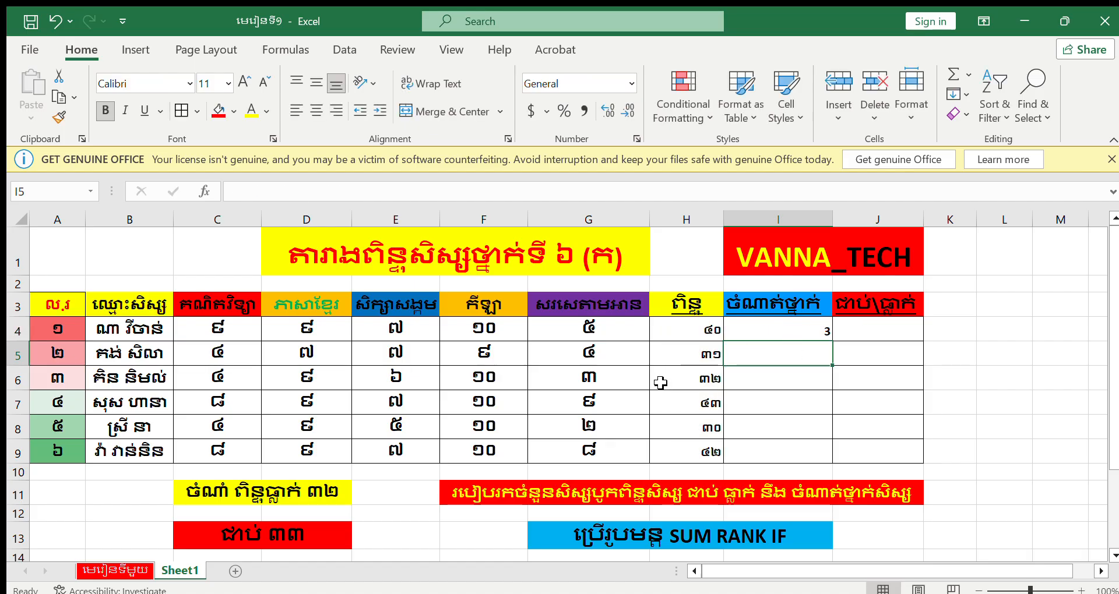
Fill the RANK formula from I4 down through I9.
left_click(783, 325)
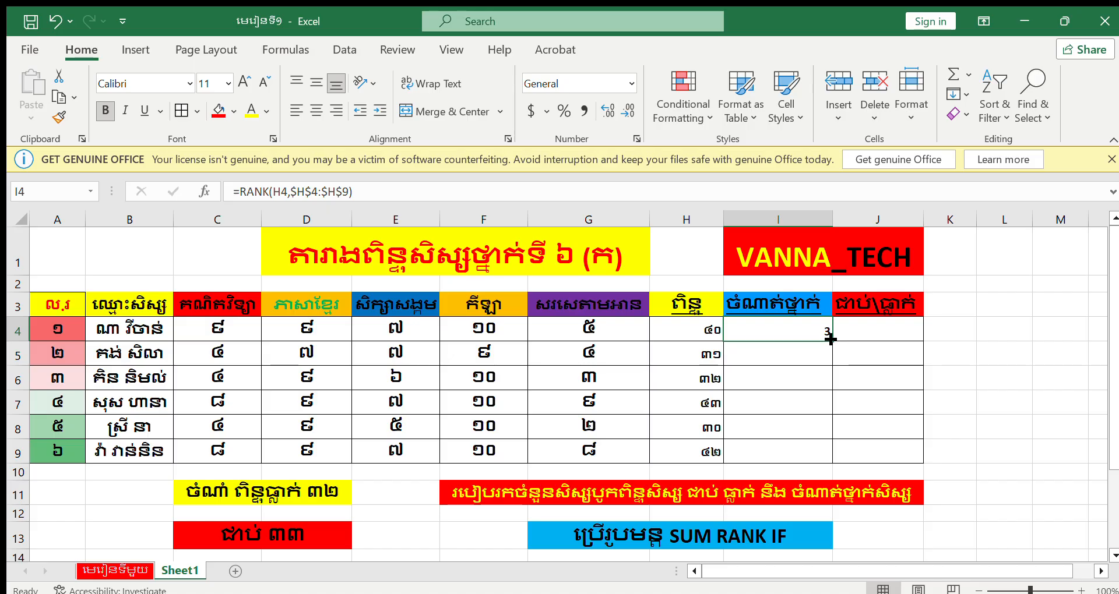
left_click_drag(830, 339, 825, 443)
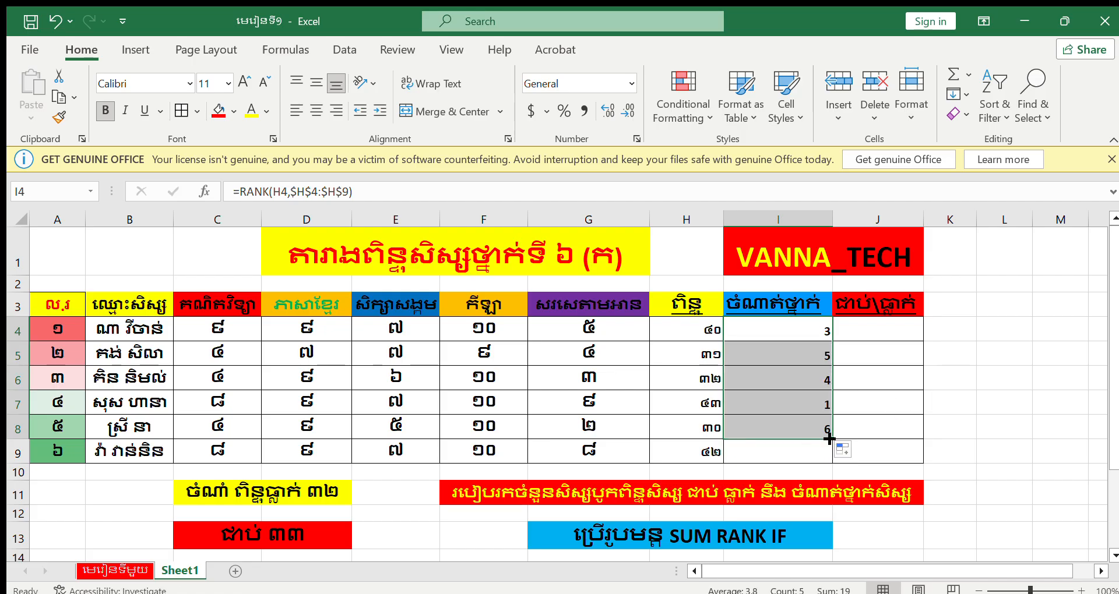
left_click_drag(830, 436, 827, 457)
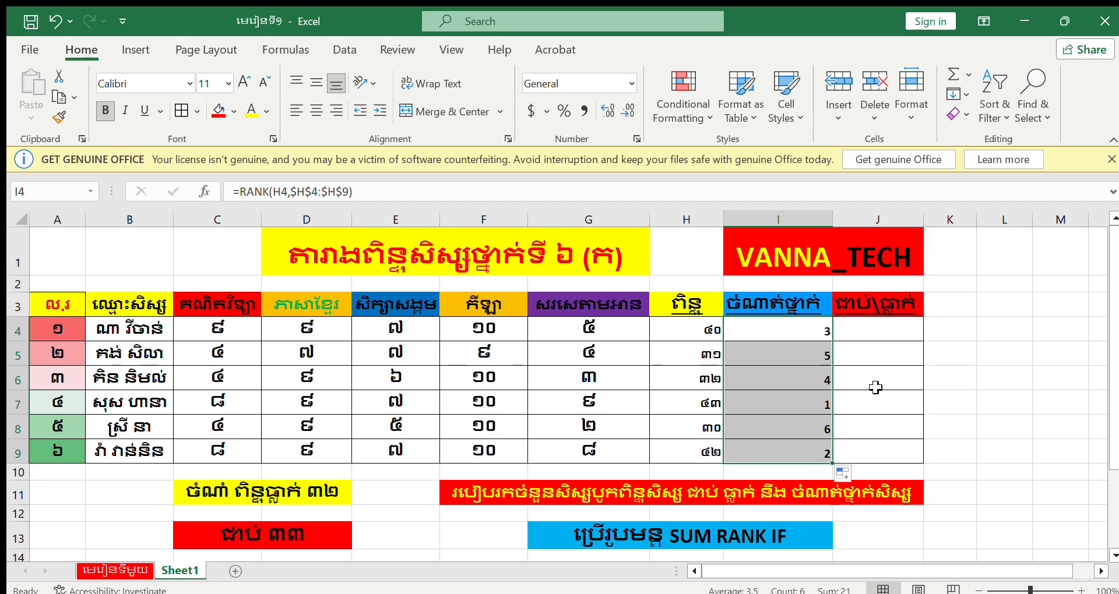
left_click(891, 337)
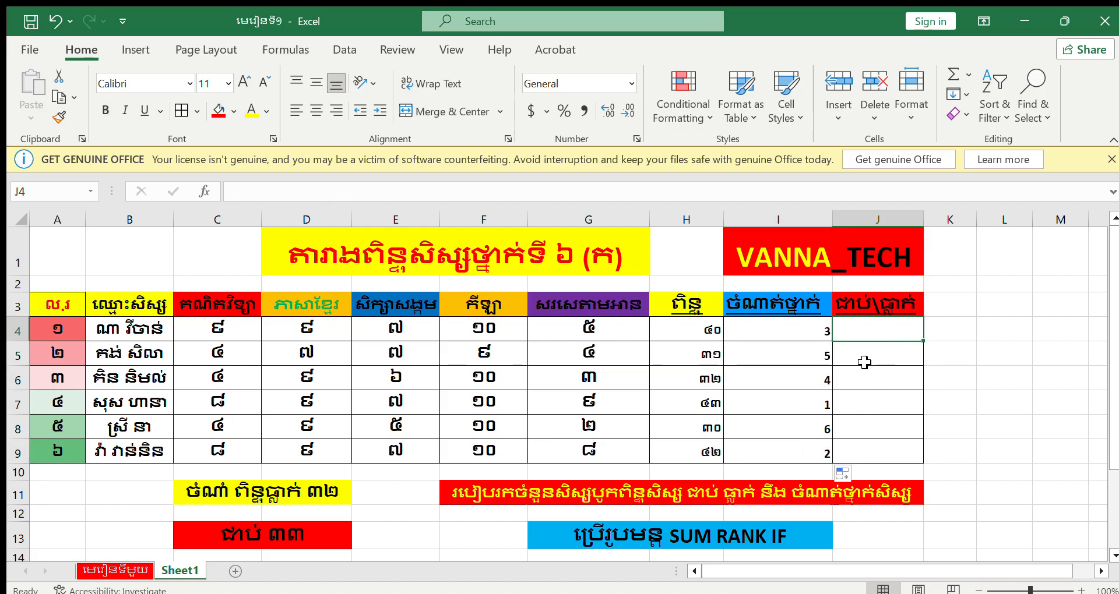
left_click(788, 338)
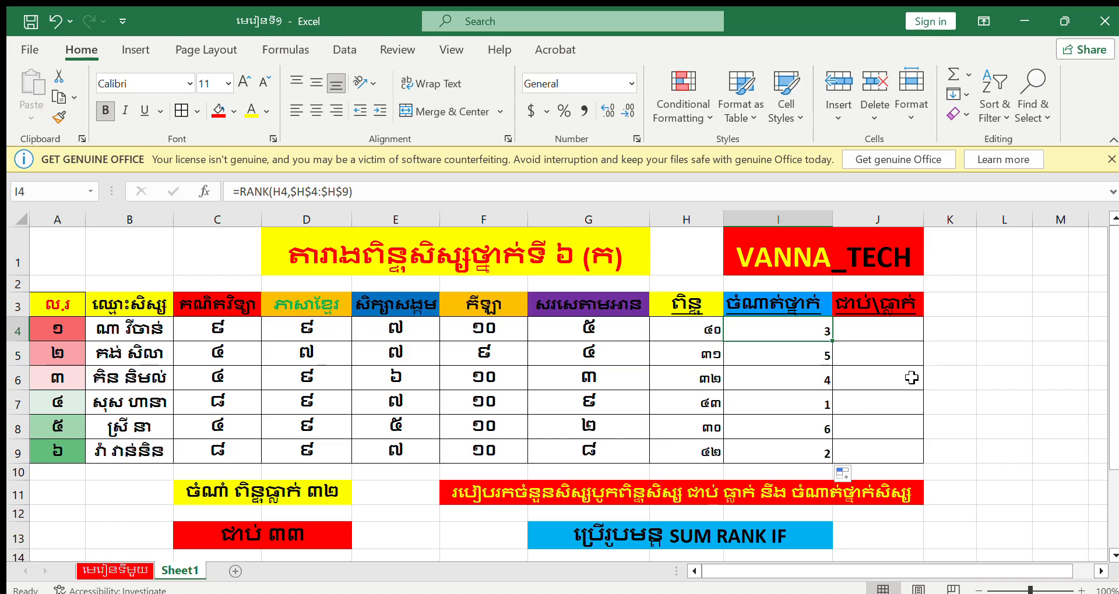
left_click(666, 331)
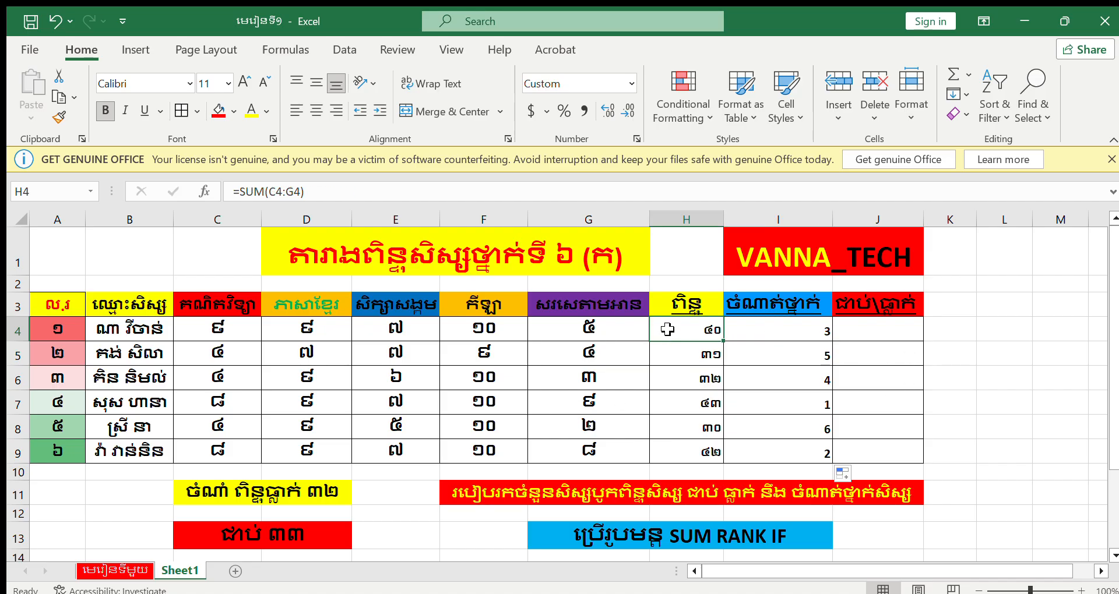
left_click(784, 330)
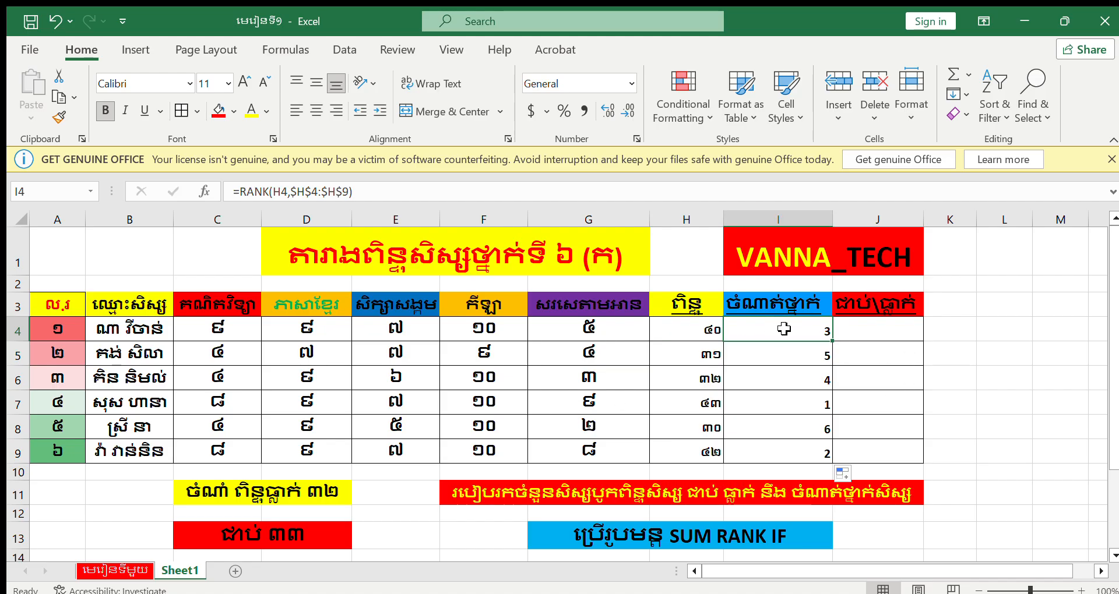
left_click(686, 336)
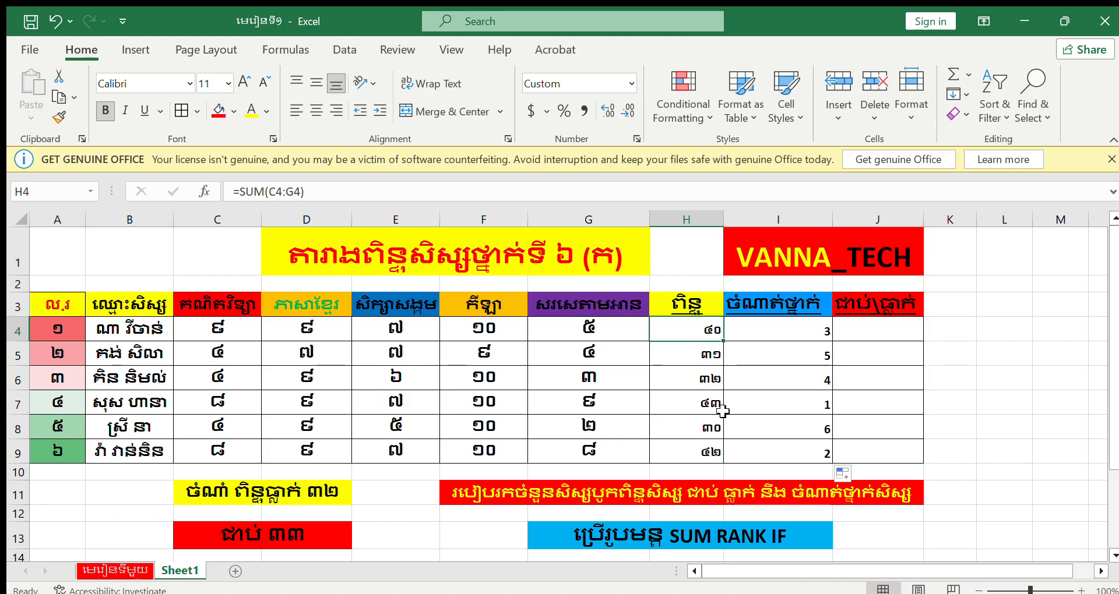
Start an IF formula in cell J4 with the condition that the total in H4 is >=33.
left_click(861, 328)
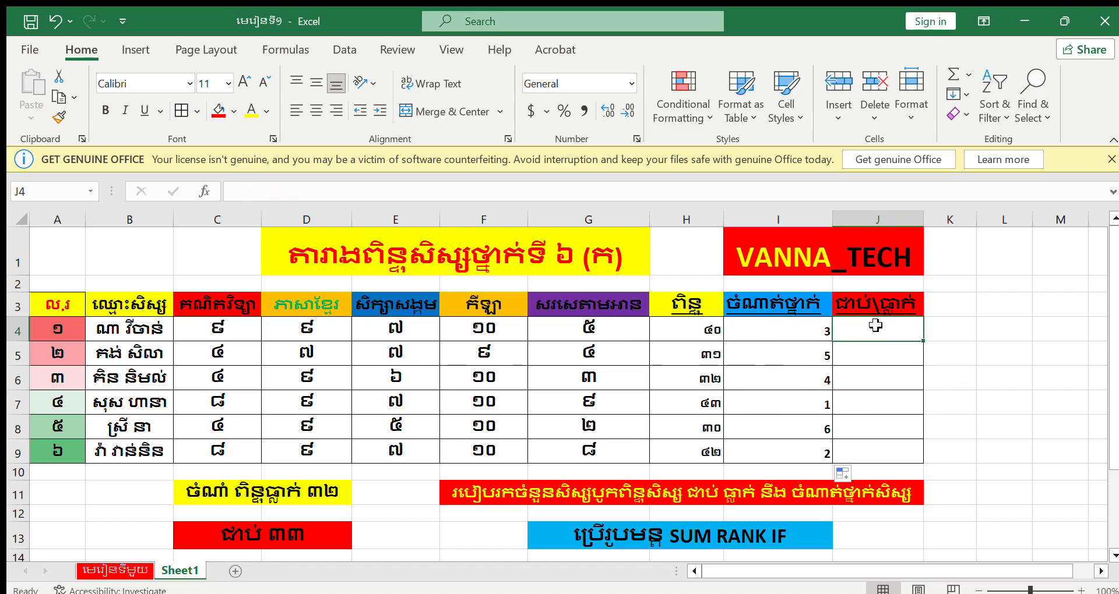
type("=if")
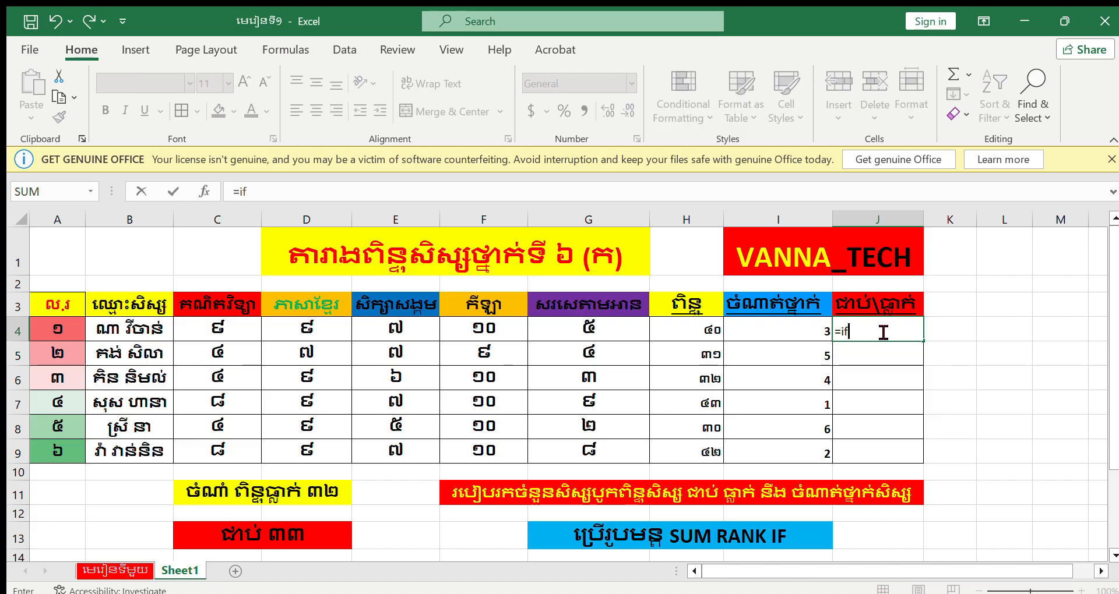
type("(")
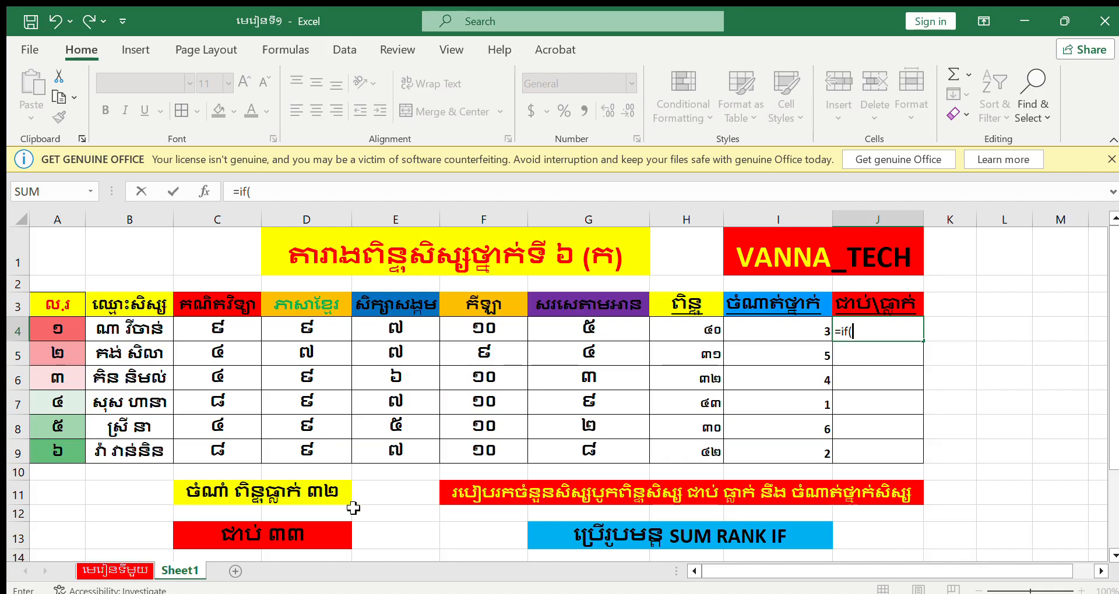
left_click(257, 545)
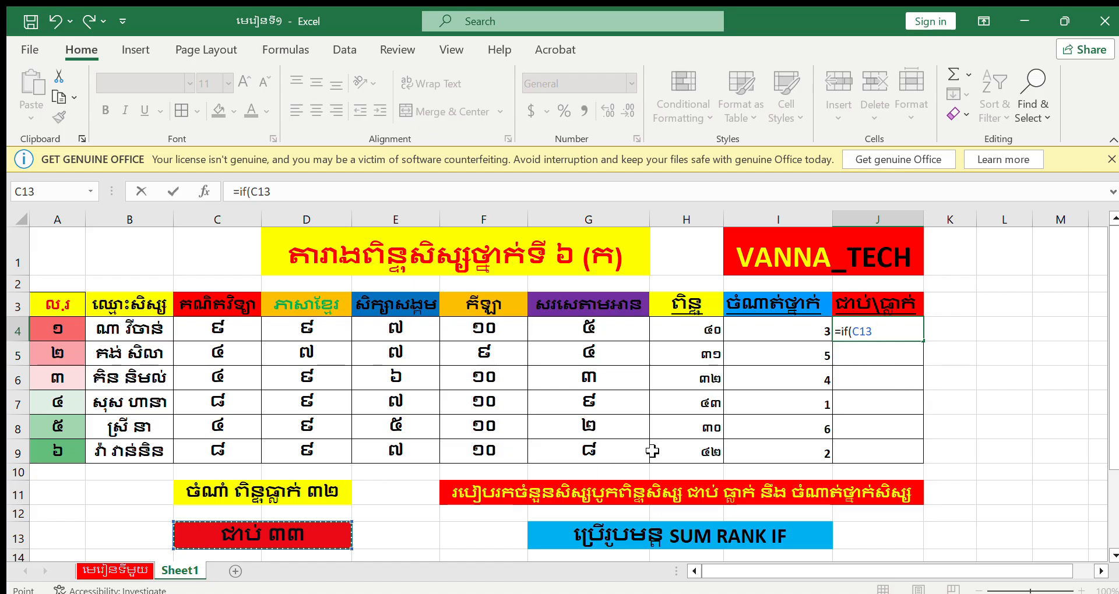
left_click(699, 334)
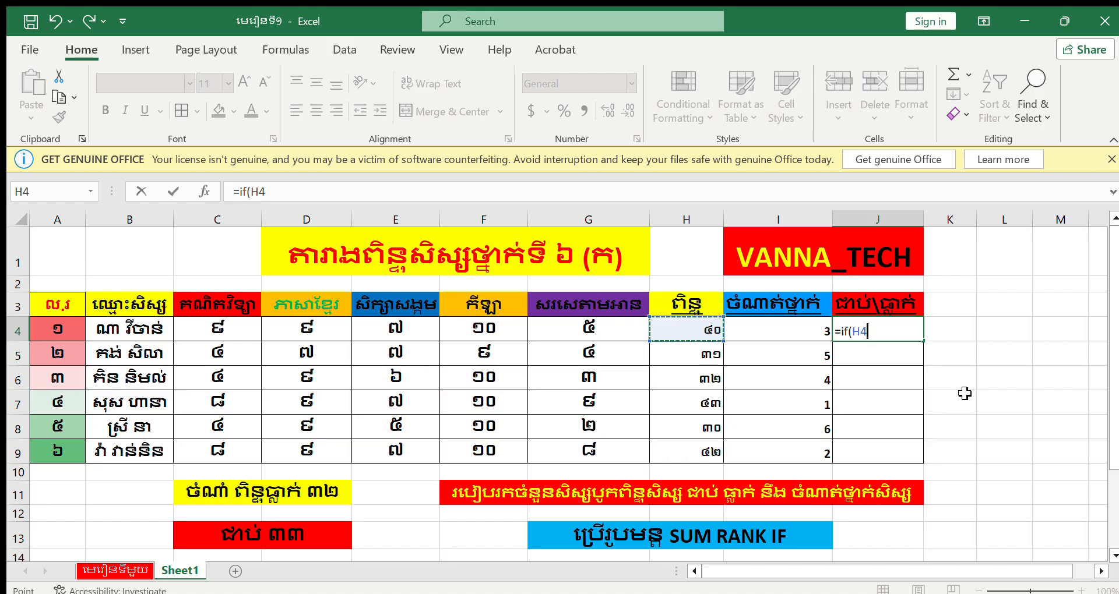
type(">=33")
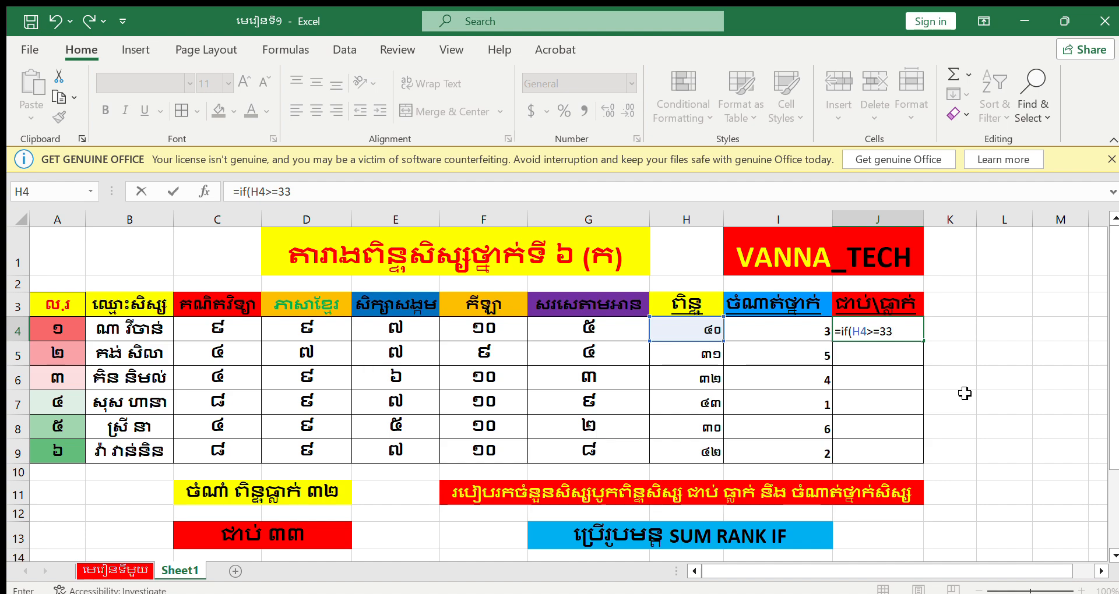
Complete J4's IF formula with "ជាប់" as the true result and "ធ្លាក់" as the false result, and commit it.
type(",")
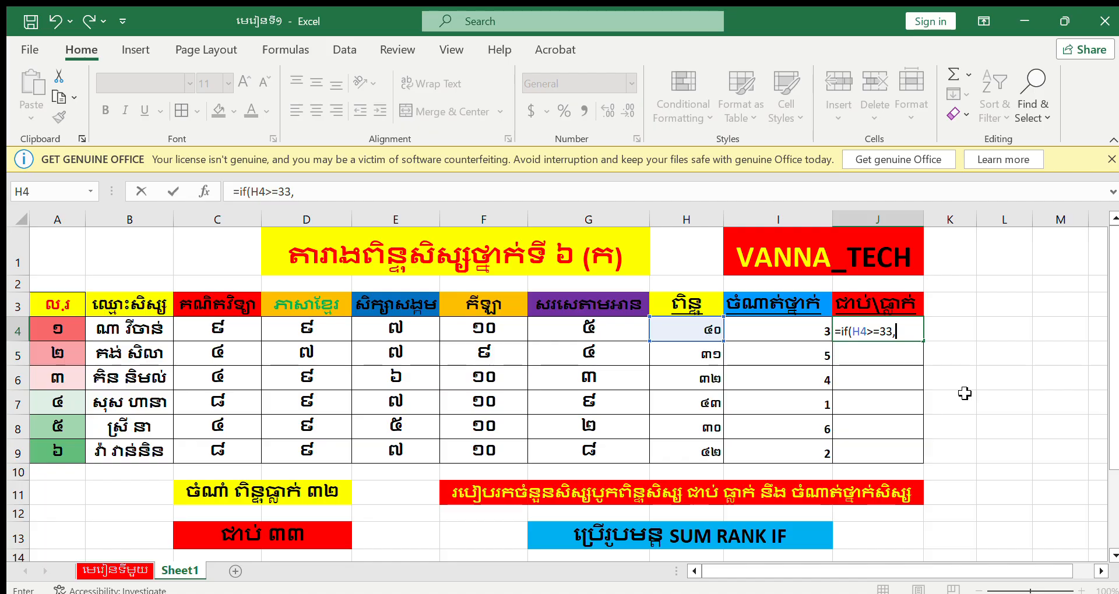
type("\"ជាប")
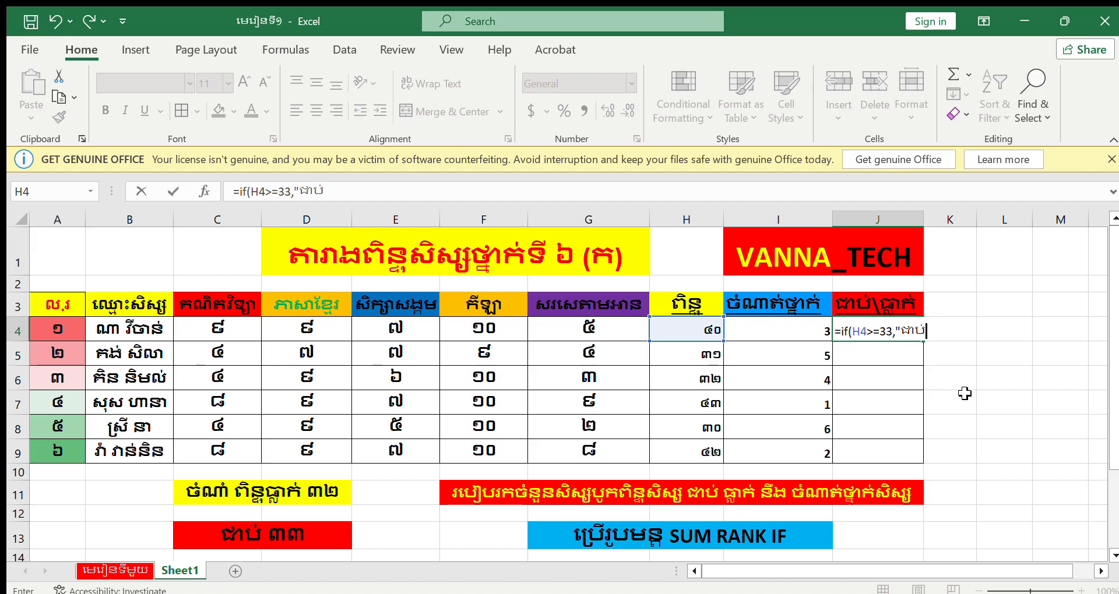
type("់\",")
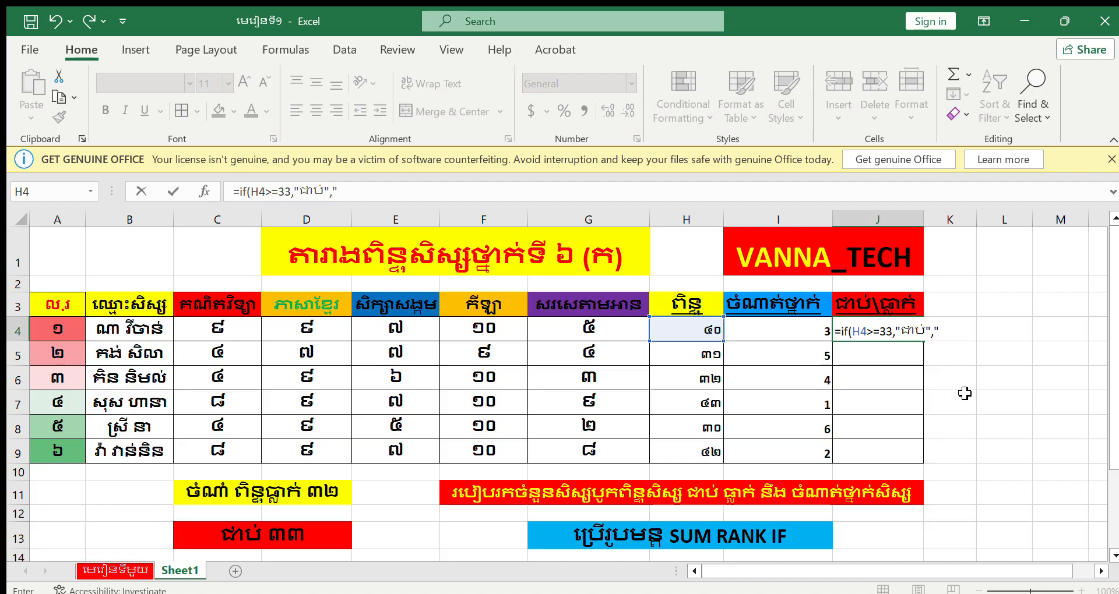
type("ធ្លា")
key("BackSpace")
type("្លាក")
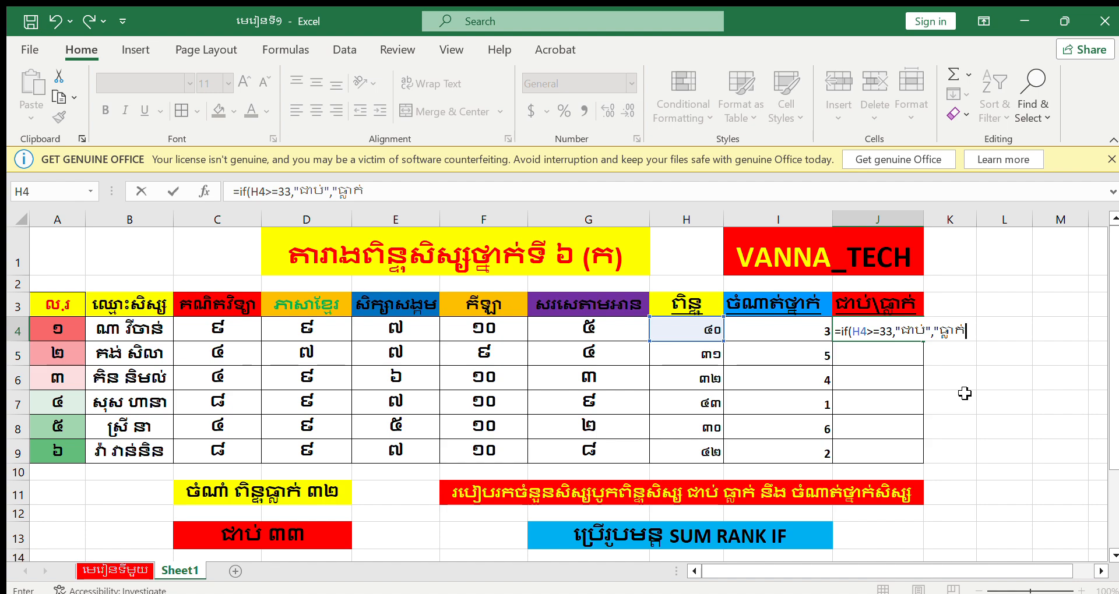
type("់\"")
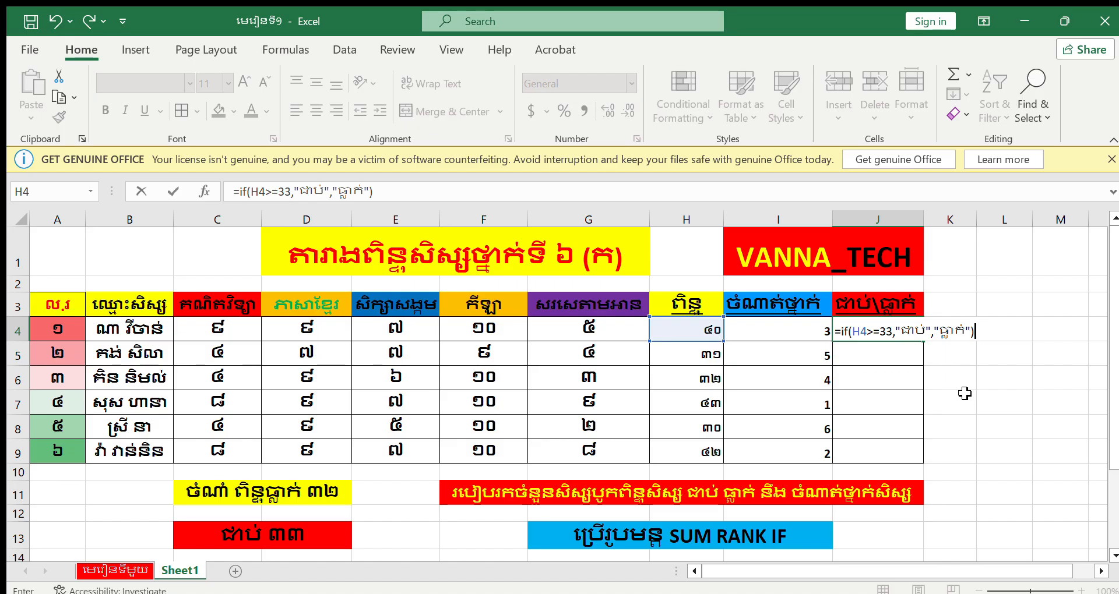
key("Return")
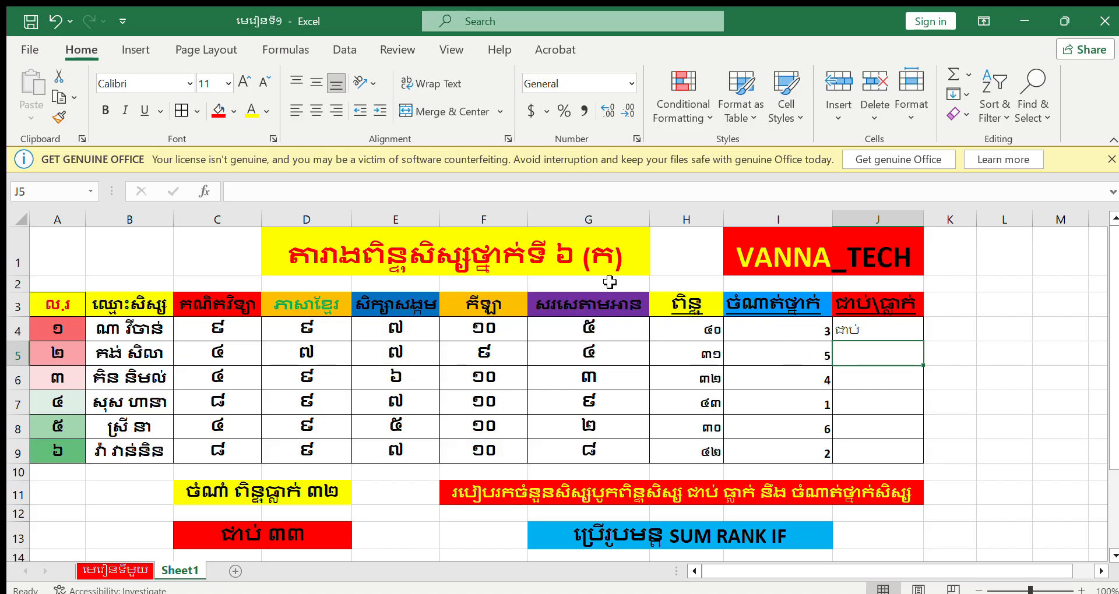
Fill the IF formula from J4 down through J9 for the remaining students.
left_click(883, 330)
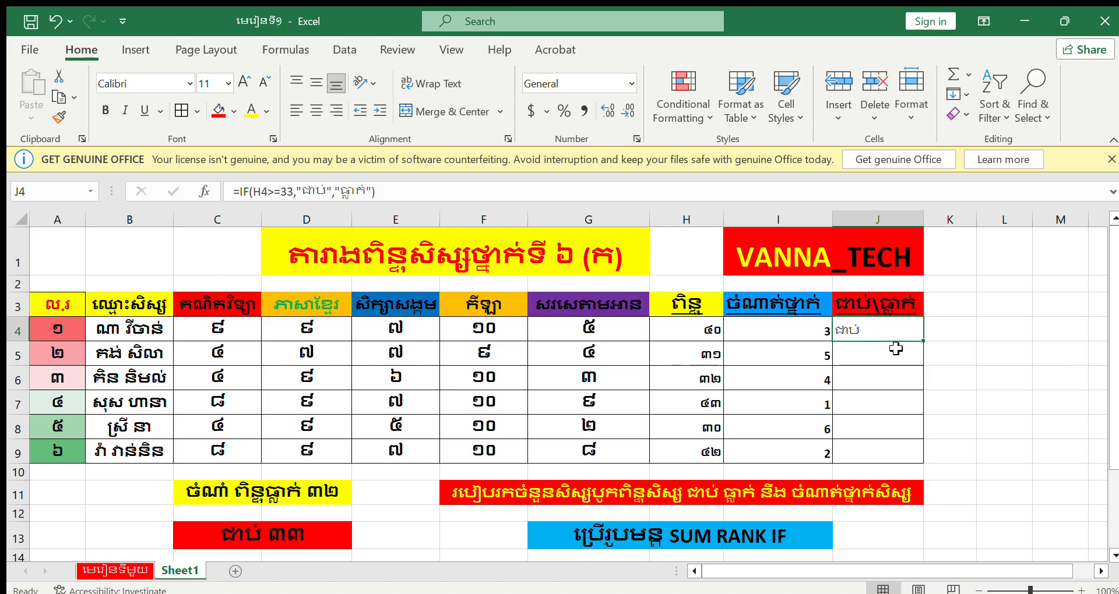
left_click_drag(922, 340, 919, 457)
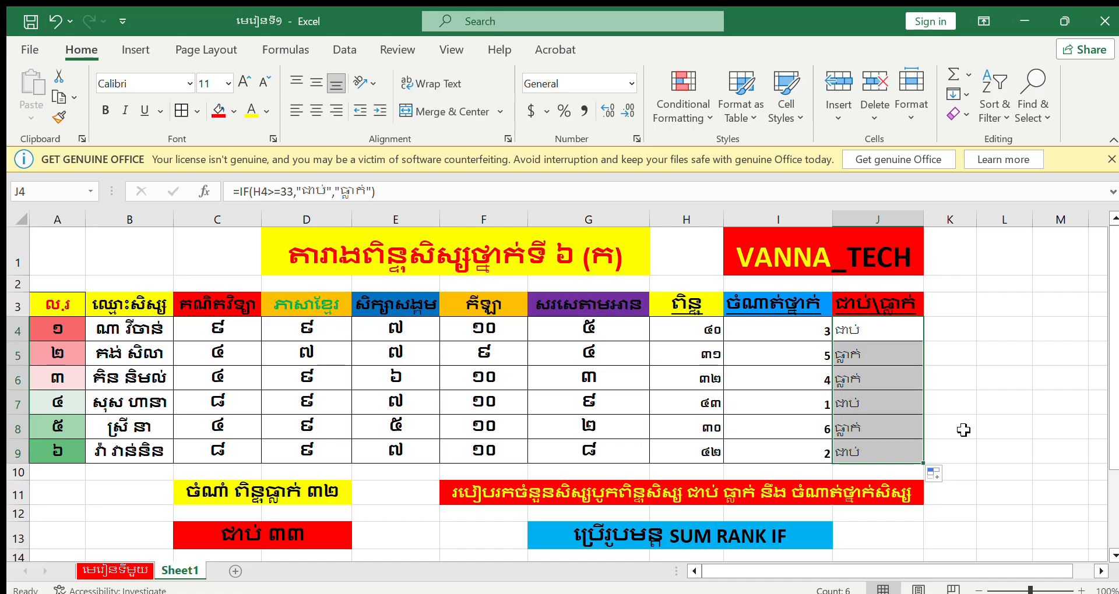
left_click(893, 345)
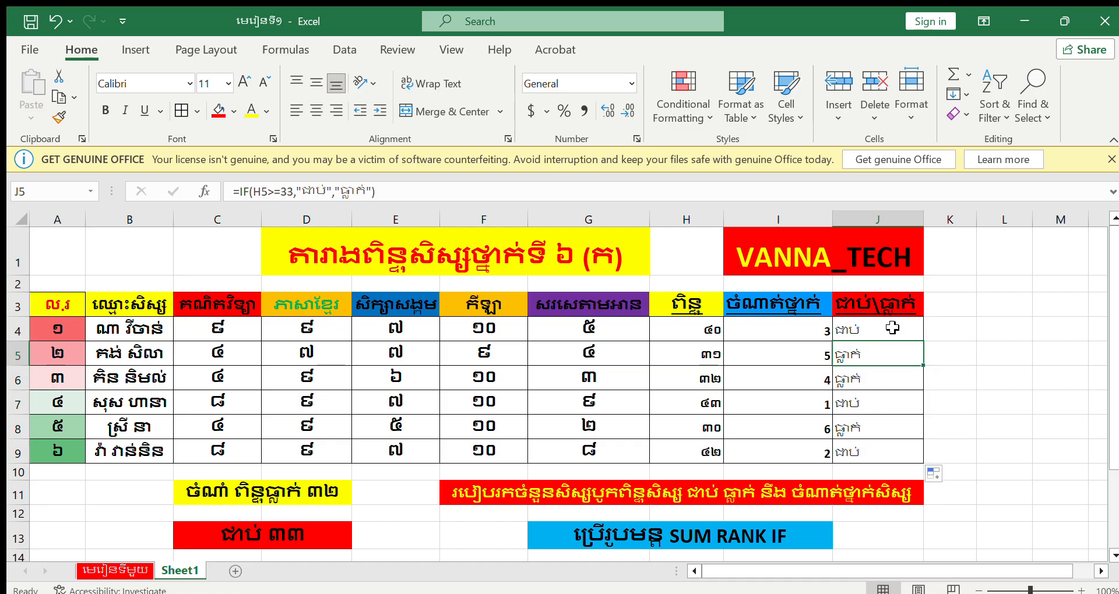
Center the pass/fail results in J4:J9 horizontally and make them bold.
left_click_drag(891, 330, 904, 444)
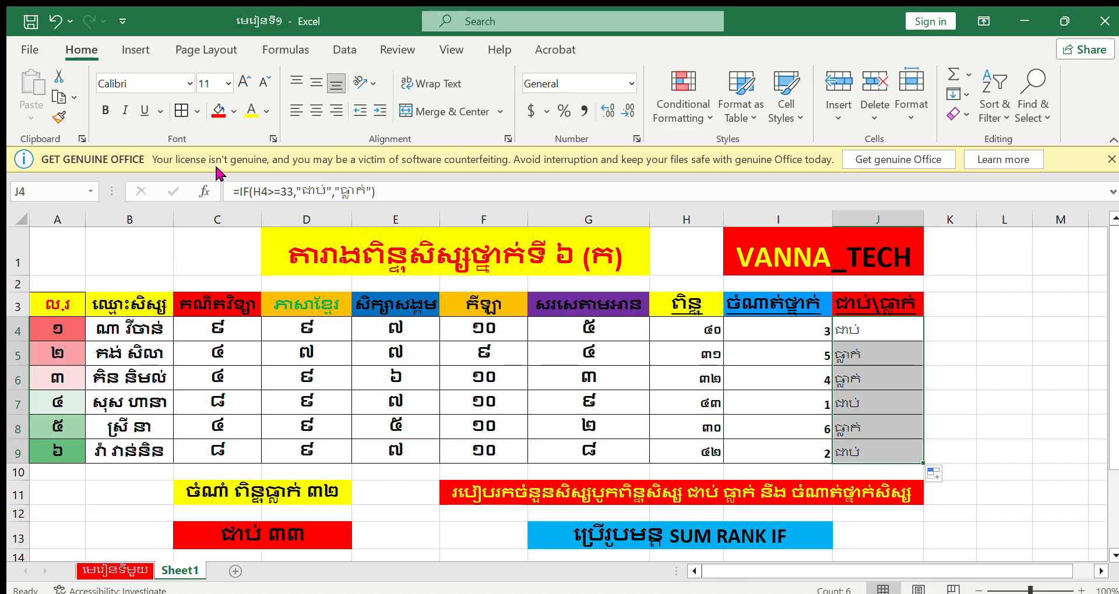
left_click(316, 112)
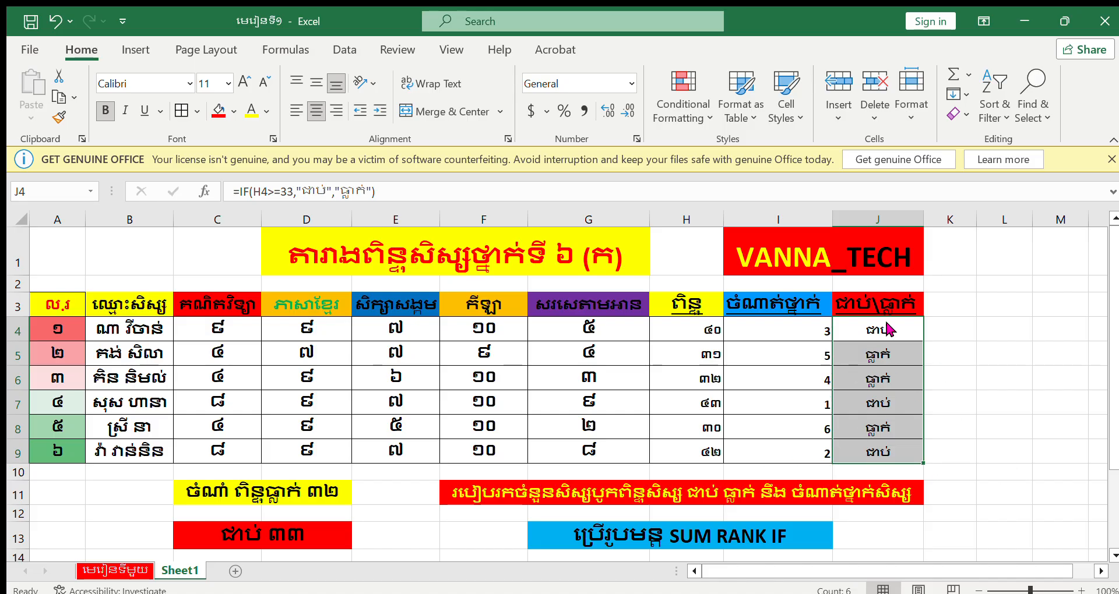
left_click(971, 254)
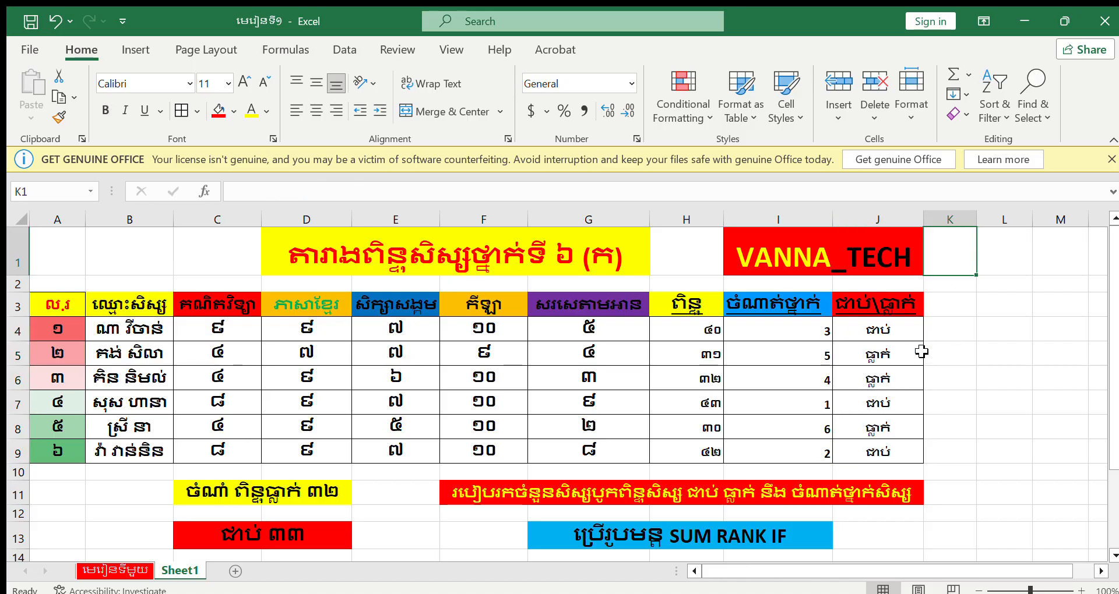